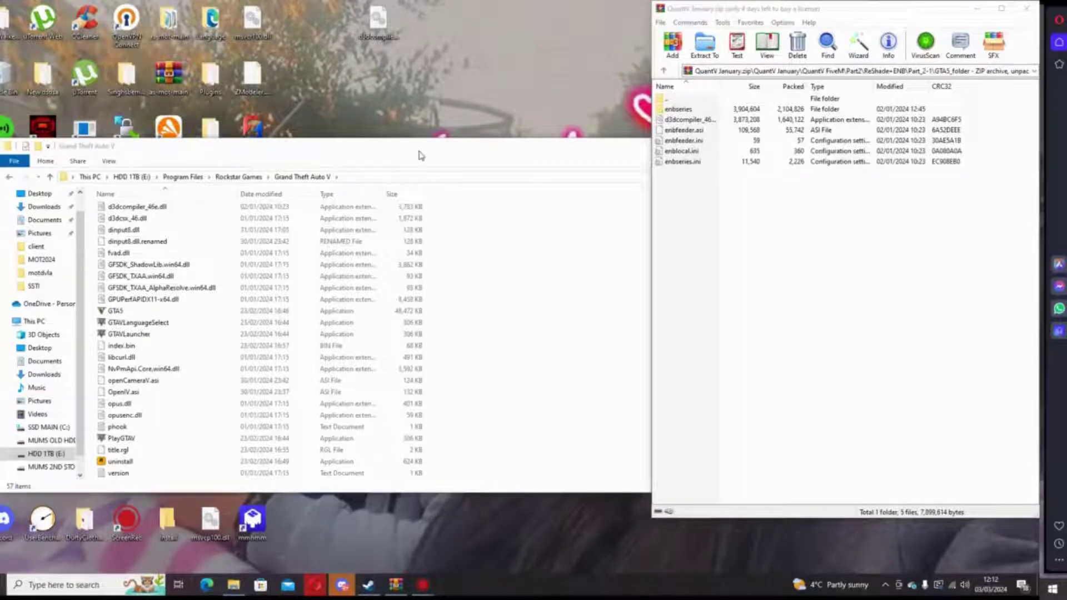
Step: Bring the Grand Theft Auto V folder window forward and narrow it to reveal the QuantV archive
{"action": "left_click_drag", "start_coordinate": [420, 156], "coordinate": [413, 152]}
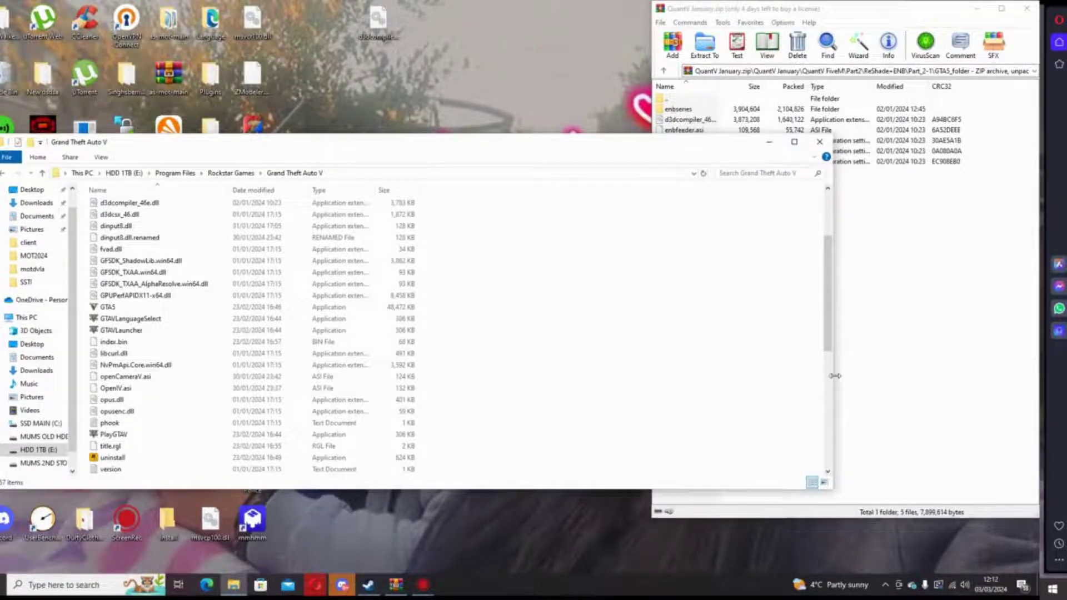
{"action": "left_click_drag", "start_coordinate": [834, 375], "coordinate": [652, 372]}
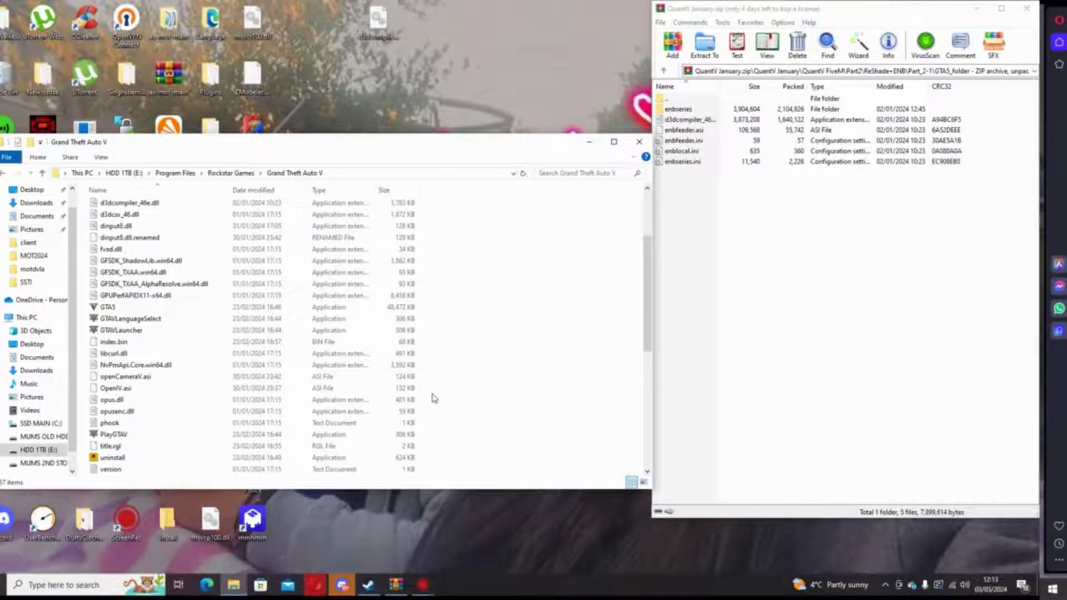
Step: Launch OpenIV from a Start search for 'openiv' and open Grand Theft Auto V for Windows
{"action": "left_click", "coordinate": [101, 579]}
{"action": "type", "text": "openiv"}
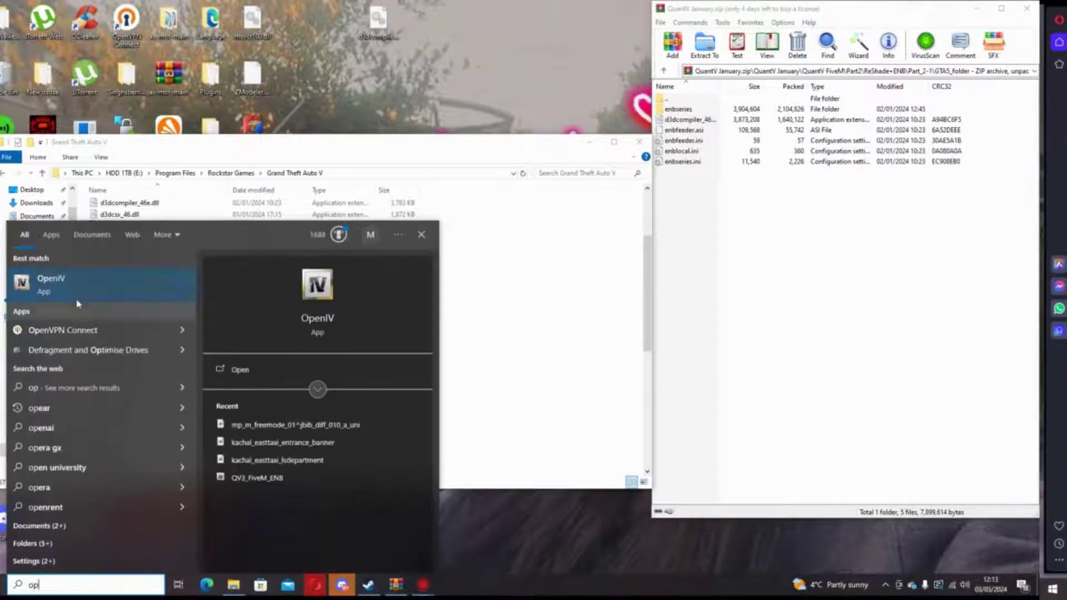
{"action": "key", "text": "Return"}
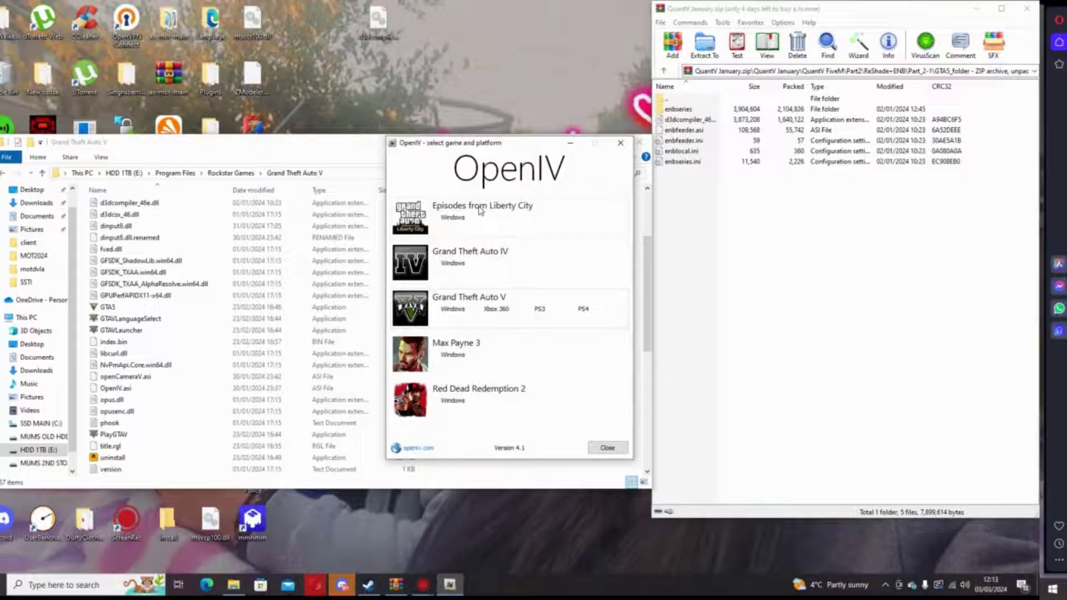
{"action": "left_click", "coordinate": [454, 312]}
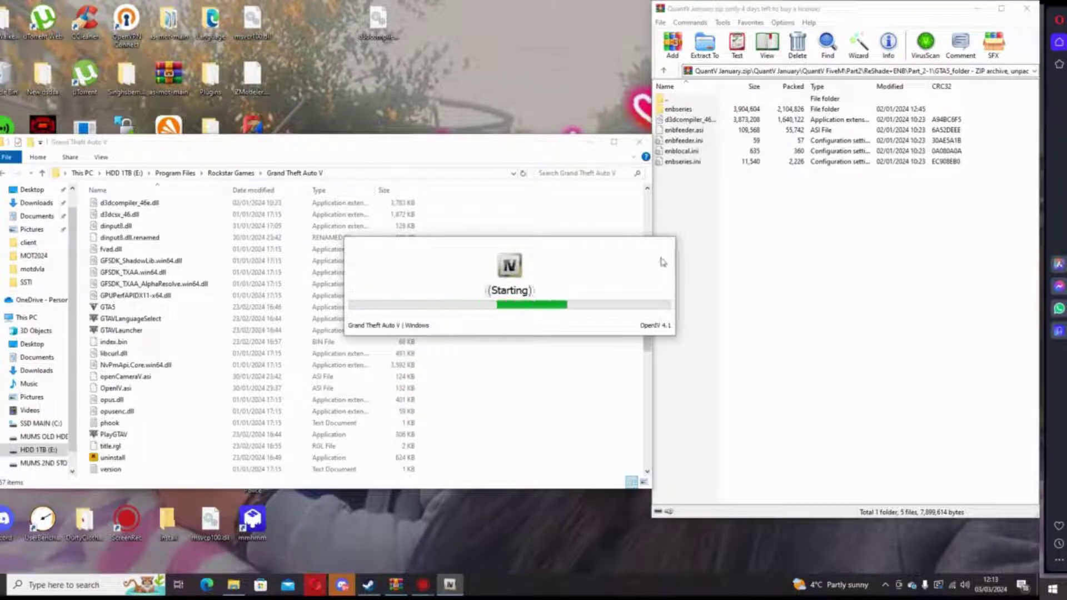
{"action": "left_click_drag", "start_coordinate": [593, 346], "coordinate": [572, 500]}
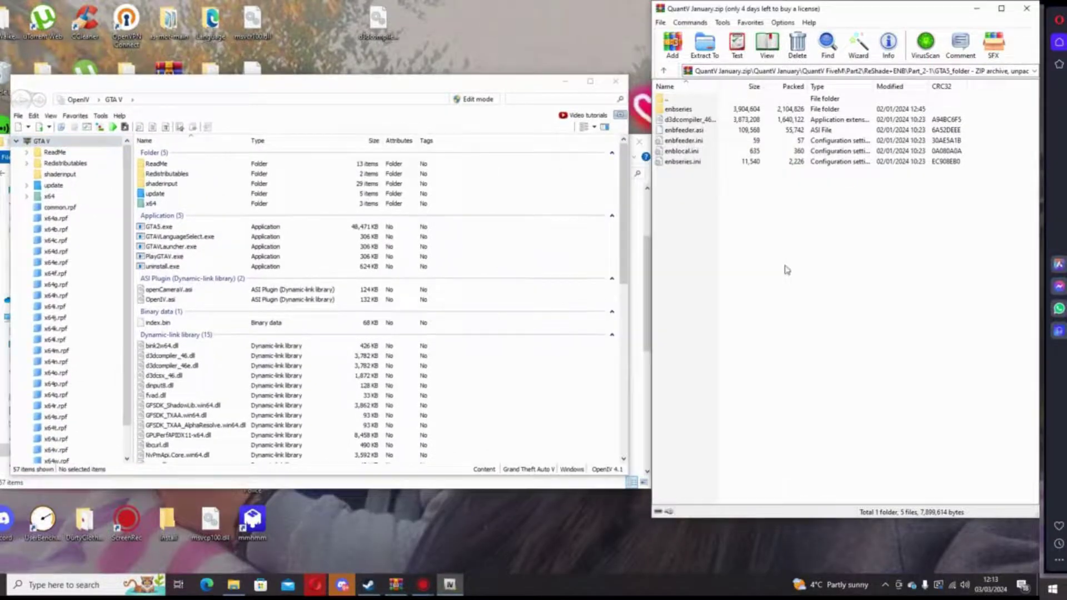
Step: Step the WinRAR archive up to Part2, showing ENB, ReShade and ReShade+ENB, then minimise OpenIV
{"action": "left_click_drag", "start_coordinate": [784, 308], "coordinate": [675, 103]}
{"action": "left_click", "coordinate": [761, 233]}
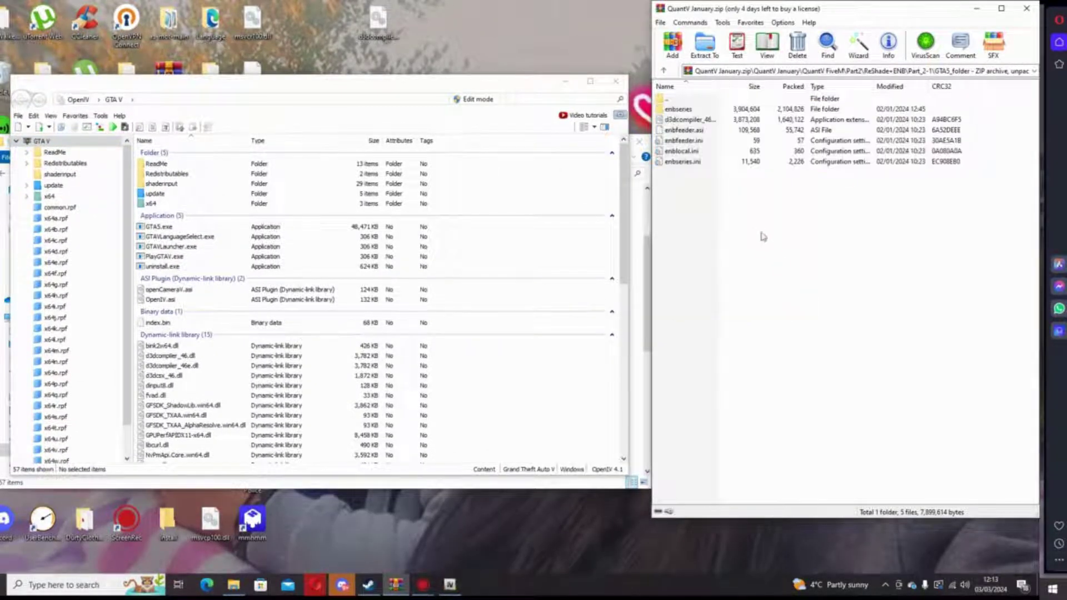
{"action": "left_click", "coordinate": [664, 71]}
{"action": "left_click", "coordinate": [664, 71]}
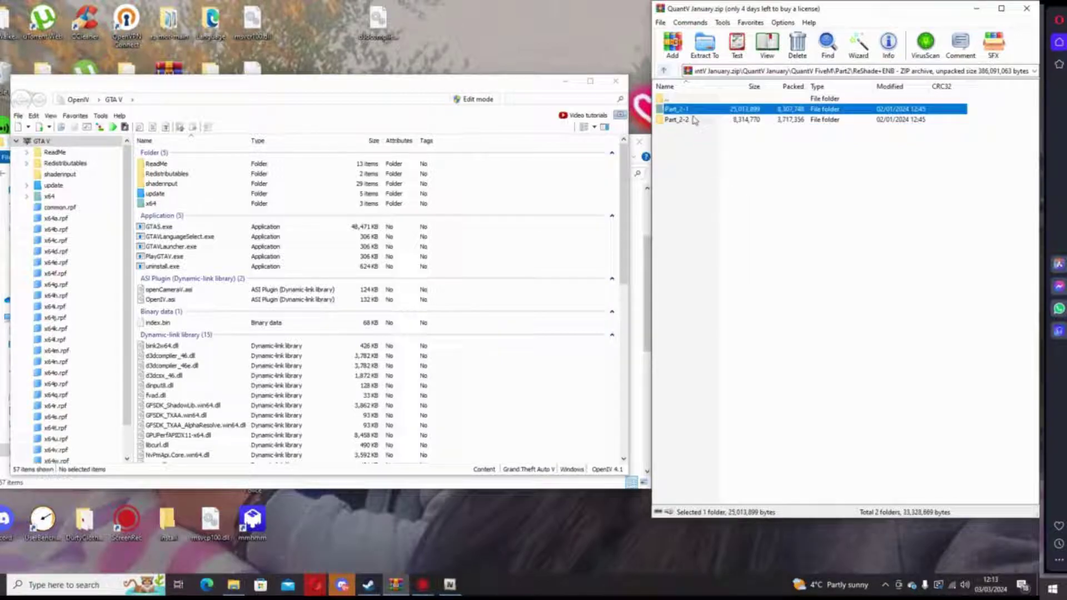
{"action": "left_click", "coordinate": [664, 72]}
{"action": "left_click", "coordinate": [750, 218]}
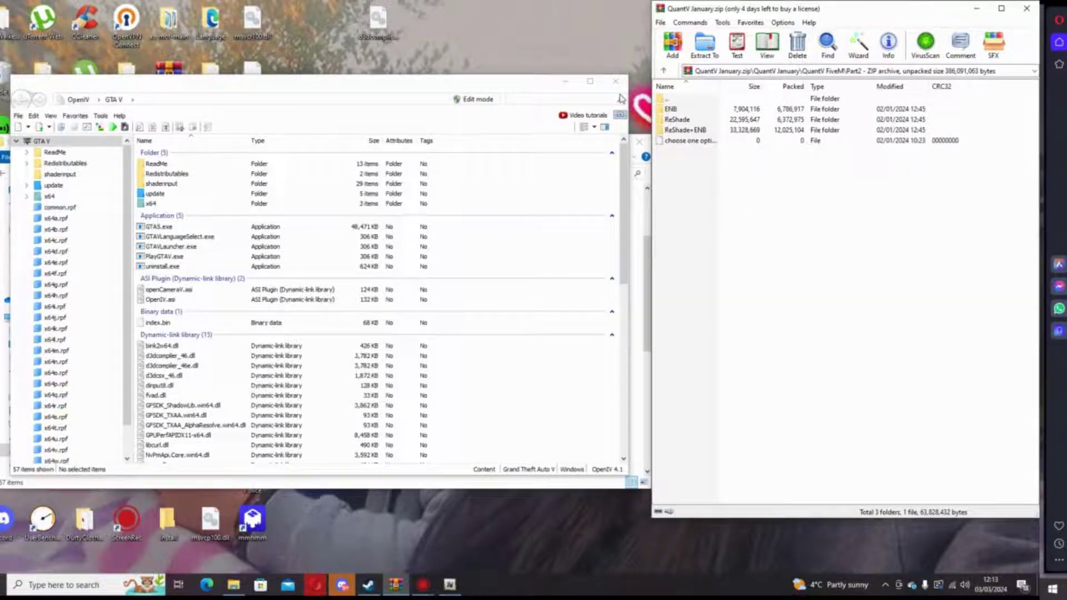
{"action": "left_click", "coordinate": [568, 88]}
{"action": "left_click", "coordinate": [565, 82]}
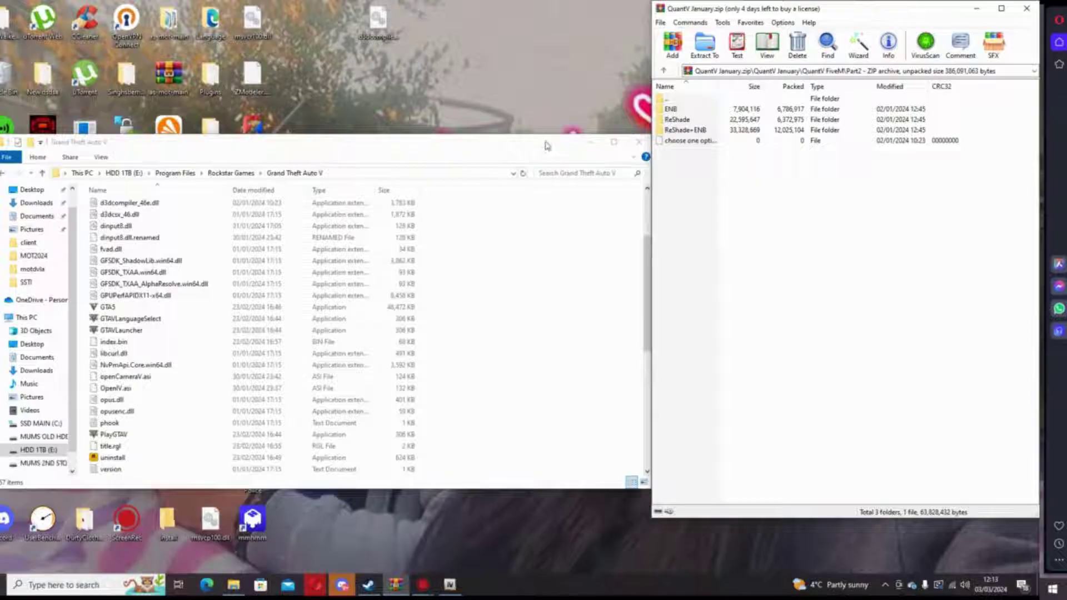
Step: Scroll up and down through the GTA V game folder's files, then restore OpenIV from the taskbar
{"action": "scroll", "coordinate": [278, 291], "scroll_direction": "up", "scroll_amount": 3}
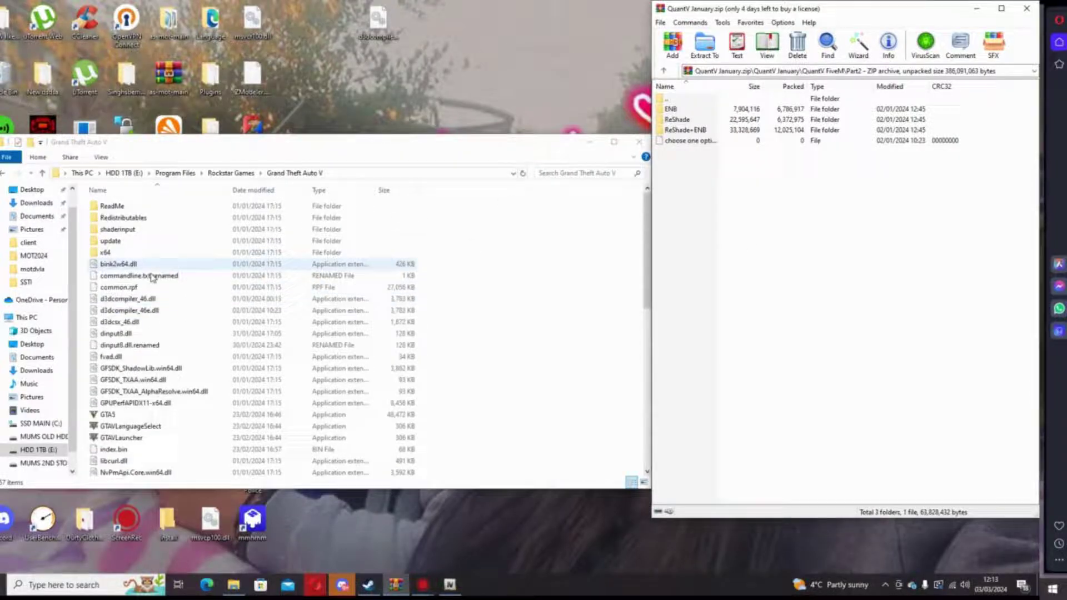
{"action": "scroll", "coordinate": [189, 303], "scroll_direction": "down", "scroll_amount": 7}
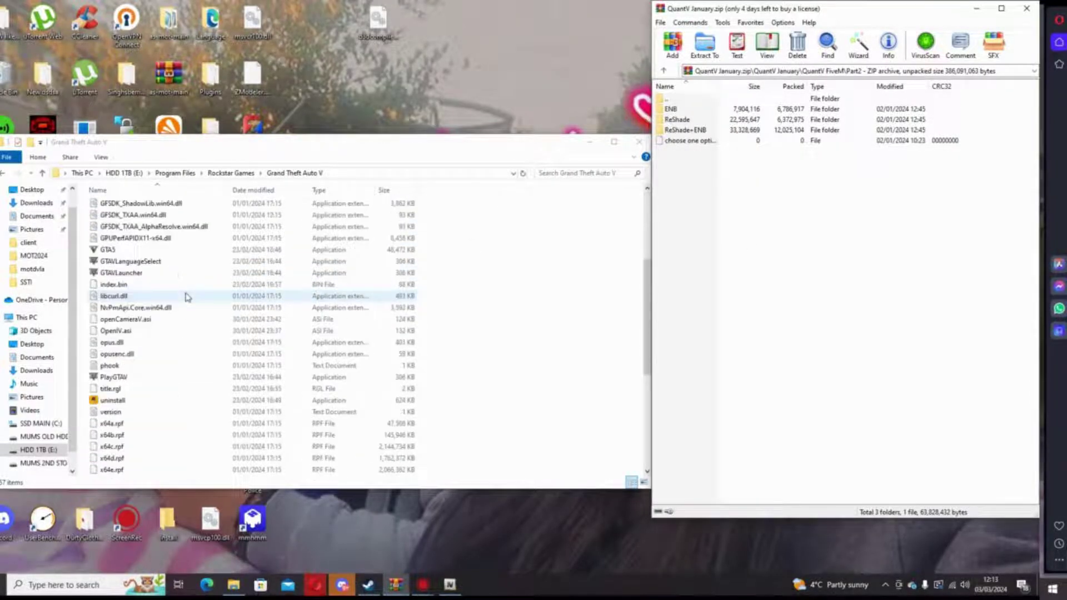
{"action": "scroll", "coordinate": [191, 308], "scroll_direction": "down", "scroll_amount": 3}
{"action": "scroll", "coordinate": [191, 311], "scroll_direction": "up", "scroll_amount": 5}
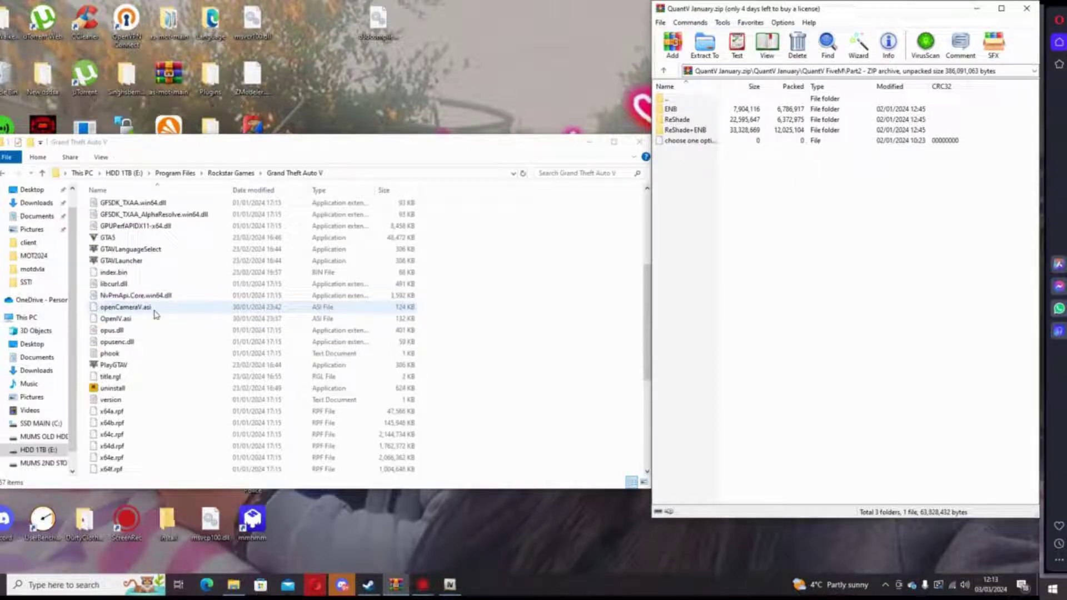
{"action": "scroll", "coordinate": [156, 311], "scroll_direction": "up", "scroll_amount": 3}
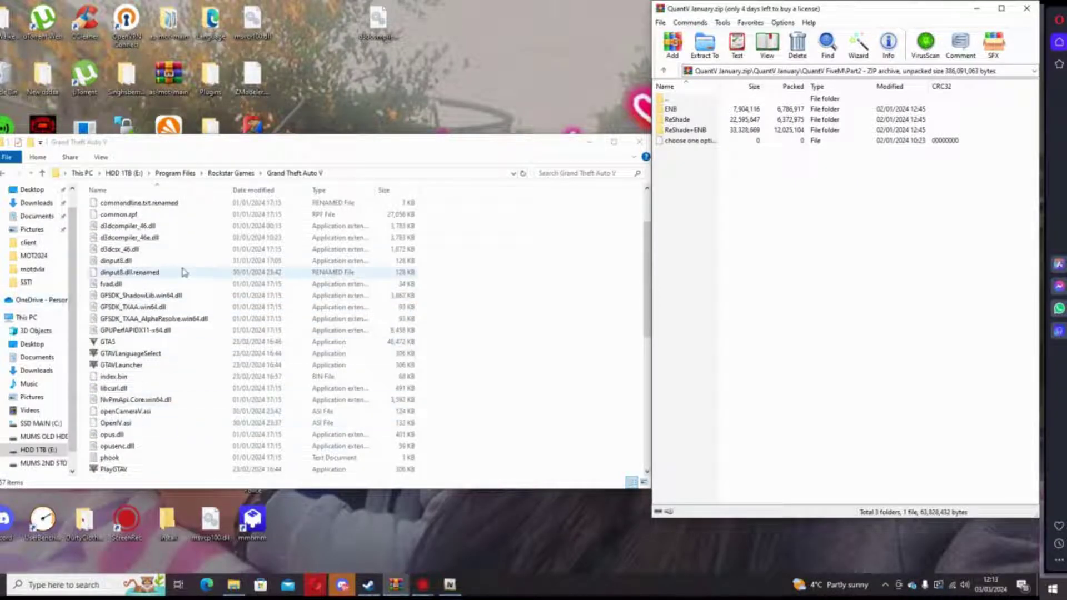
{"action": "scroll", "coordinate": [214, 278], "scroll_direction": "up", "scroll_amount": 2}
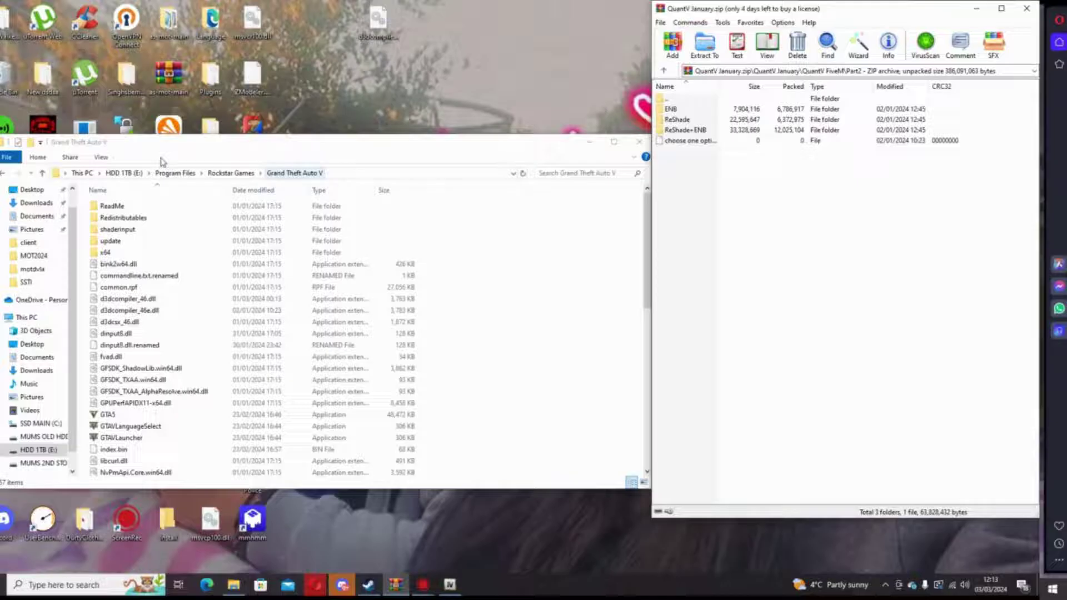
{"action": "left_click", "coordinate": [452, 582]}
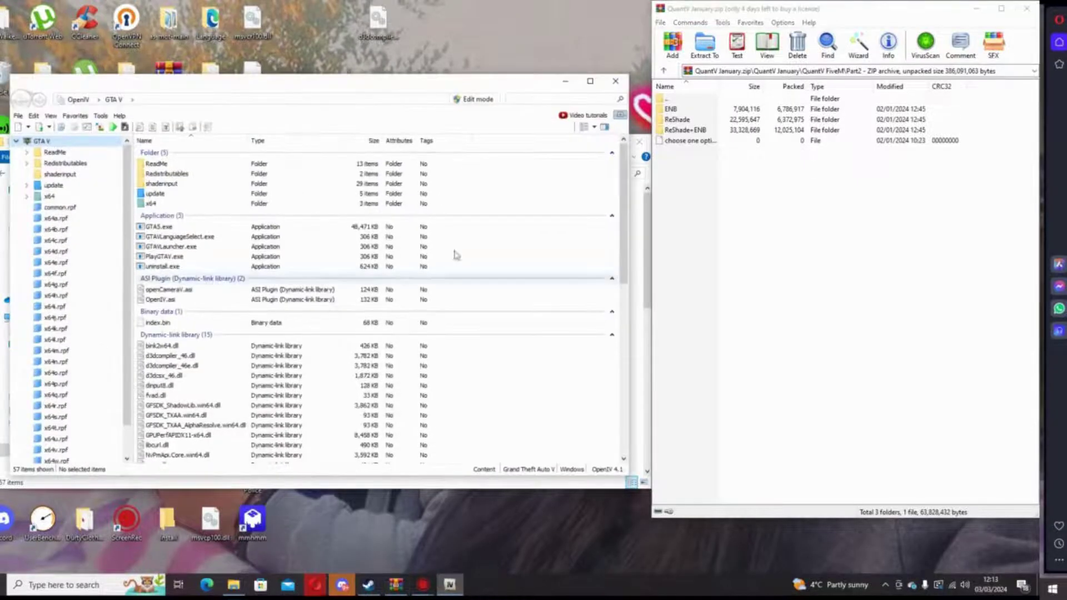
Step: Minimise OpenIV and view the invalid-characters-in-path screenshot in Discord's OpenIV #bug-reports channel
{"action": "left_click", "coordinate": [565, 81]}
{"action": "left_click", "coordinate": [342, 585]}
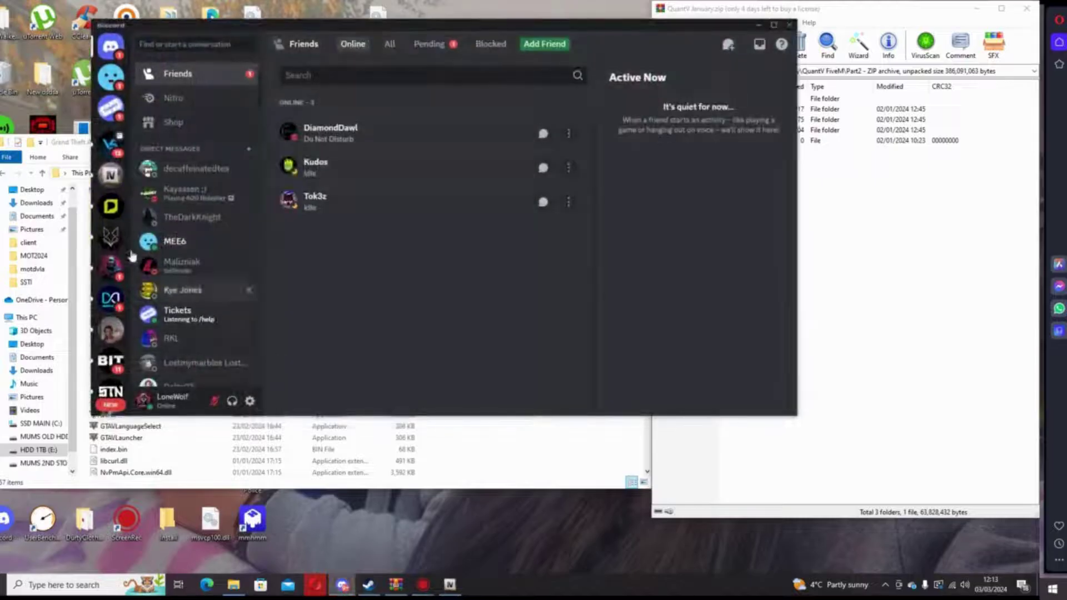
{"action": "left_click", "coordinate": [111, 175]}
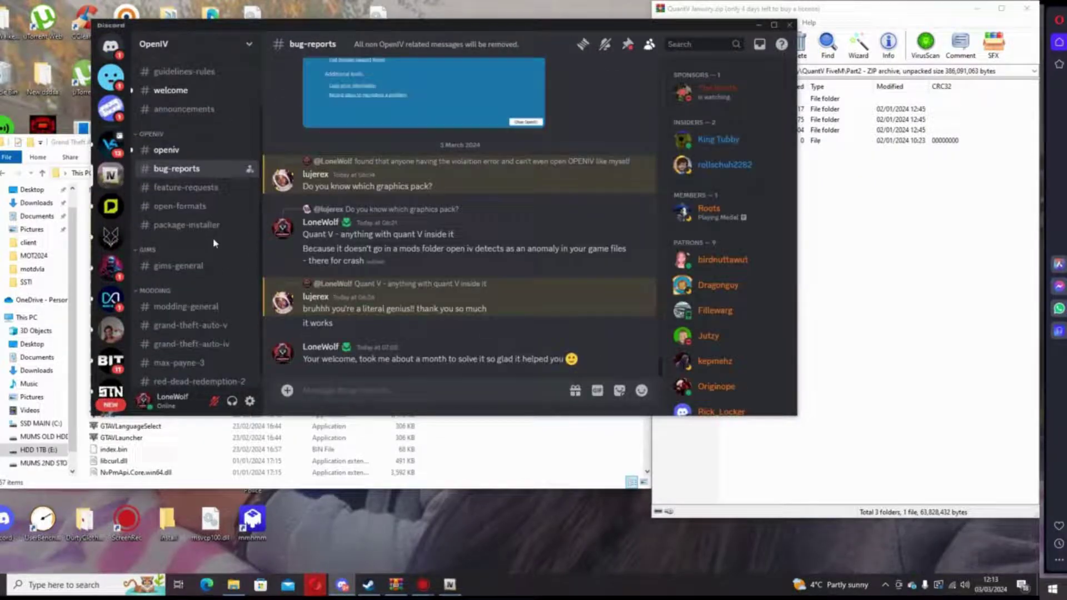
{"action": "scroll", "coordinate": [567, 178], "scroll_direction": "up", "scroll_amount": 3}
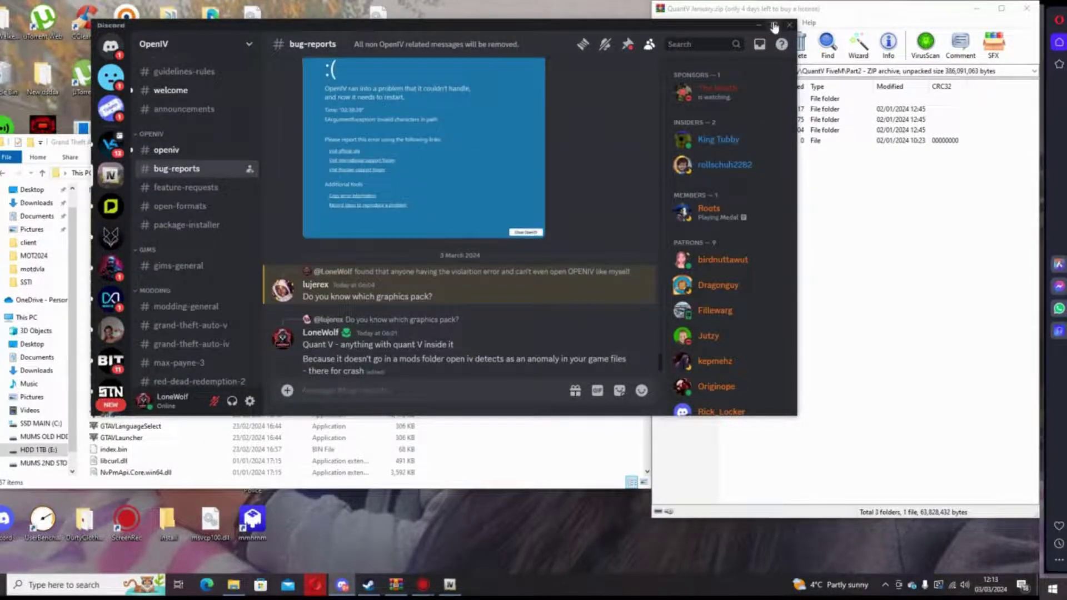
{"action": "left_click", "coordinate": [774, 25]}
{"action": "left_click", "coordinate": [262, 179]}
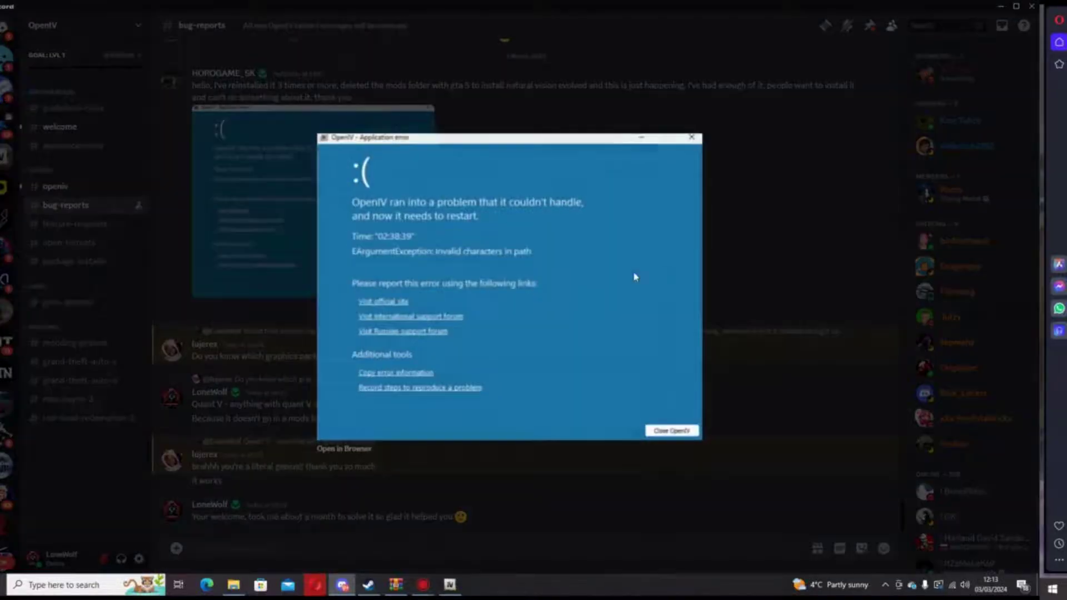
{"action": "left_click", "coordinate": [818, 233]}
Step: Read the replies blaming Quant V, highlight the thank-you message, then switch to File Explorer
{"action": "scroll", "coordinate": [360, 306], "scroll_direction": "up", "scroll_amount": 5}
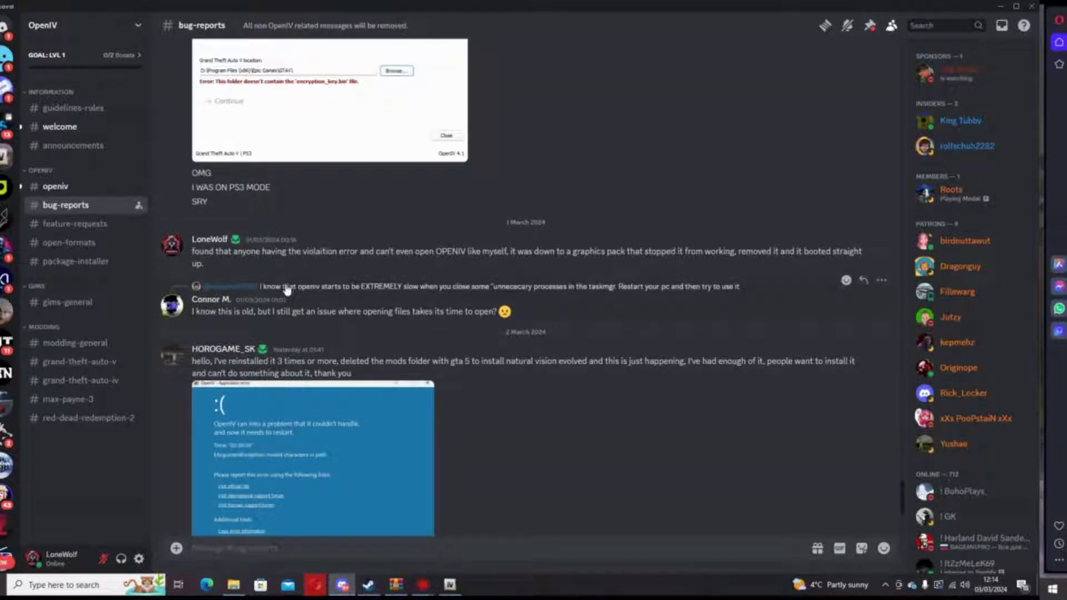
{"action": "scroll", "coordinate": [286, 289], "scroll_direction": "down", "scroll_amount": 5}
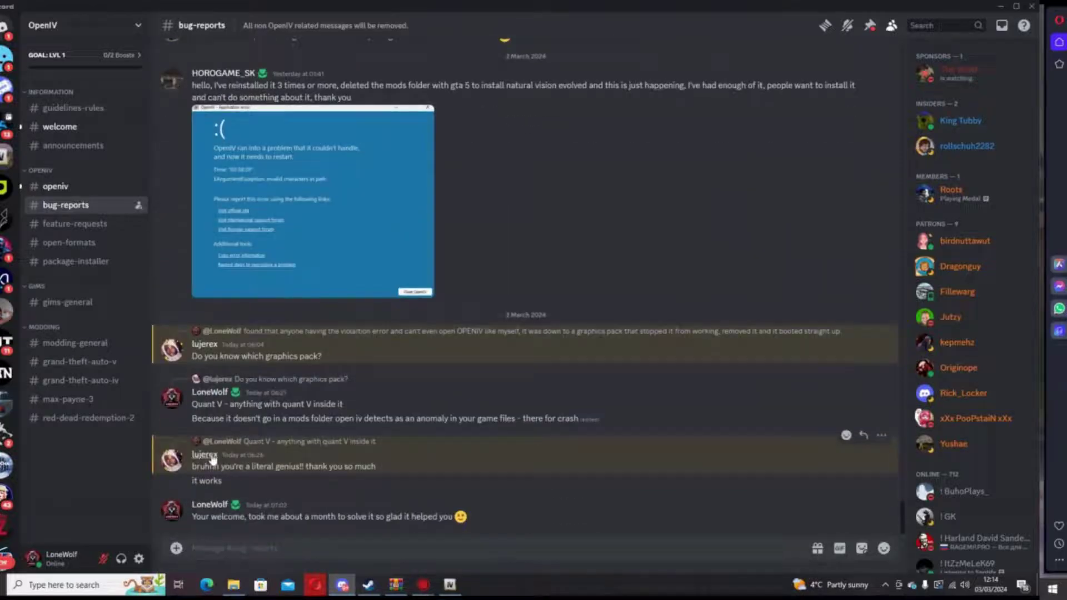
{"action": "left_click_drag", "start_coordinate": [192, 467], "coordinate": [391, 469]}
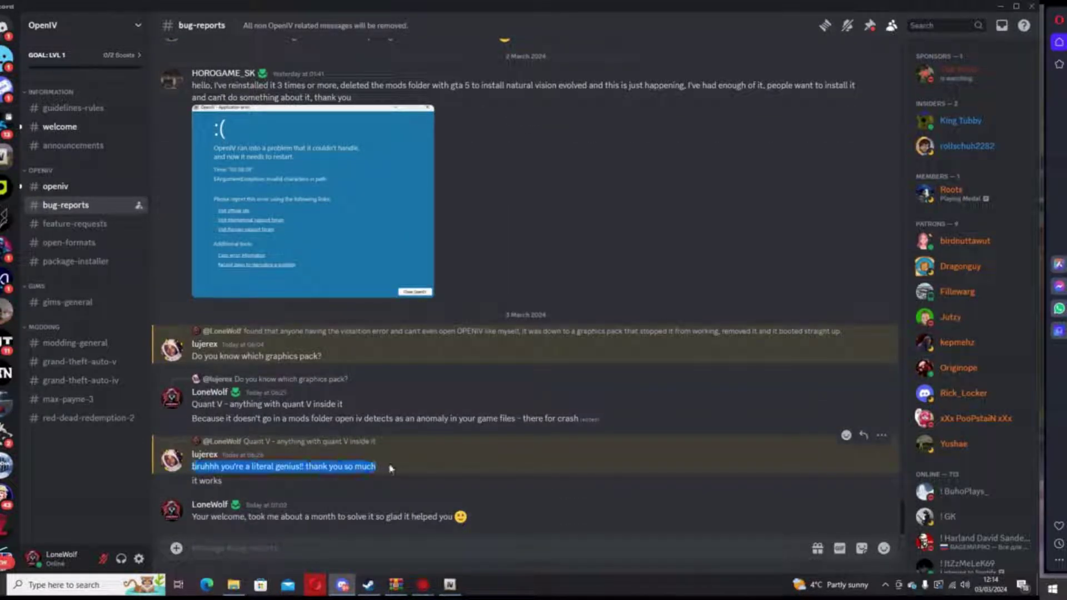
{"action": "left_click", "coordinate": [399, 468]}
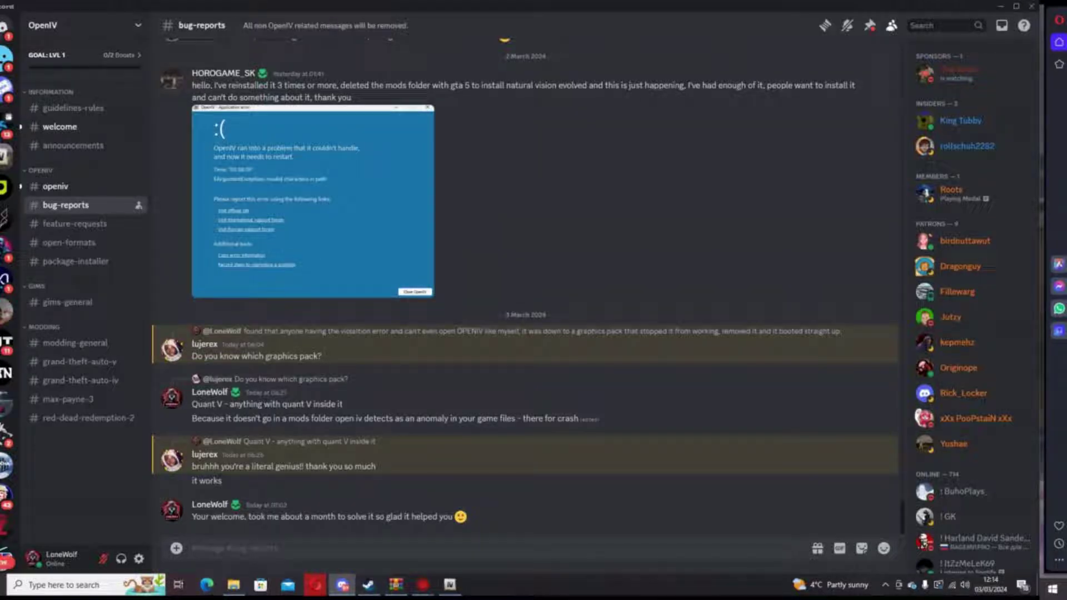
{"action": "key", "text": "alt+Tab"}
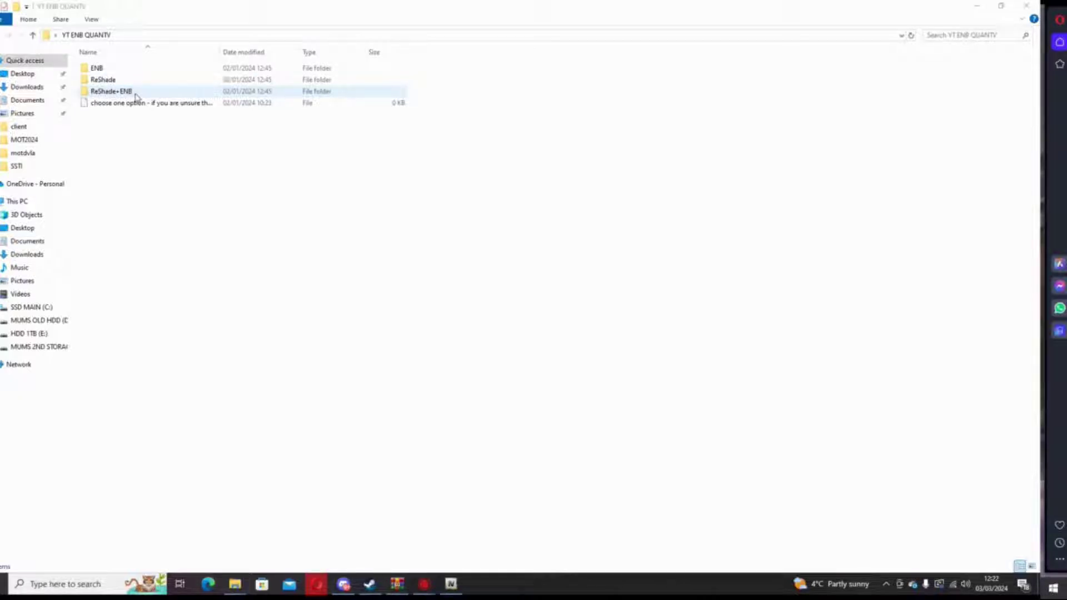
Step: Check the ENB folder's Install_Part_2-1 and FiveM.app subfolders, then return to ENB
{"action": "double_click", "coordinate": [144, 74]}
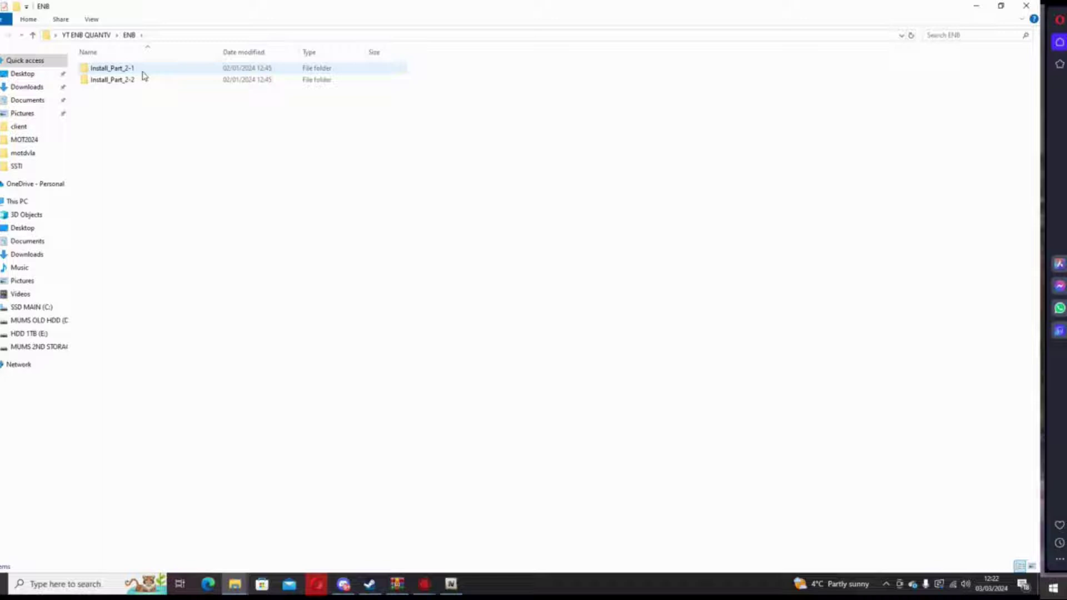
{"action": "double_click", "coordinate": [135, 81]}
{"action": "key", "text": "alt+Left"}
{"action": "double_click", "coordinate": [128, 69]}
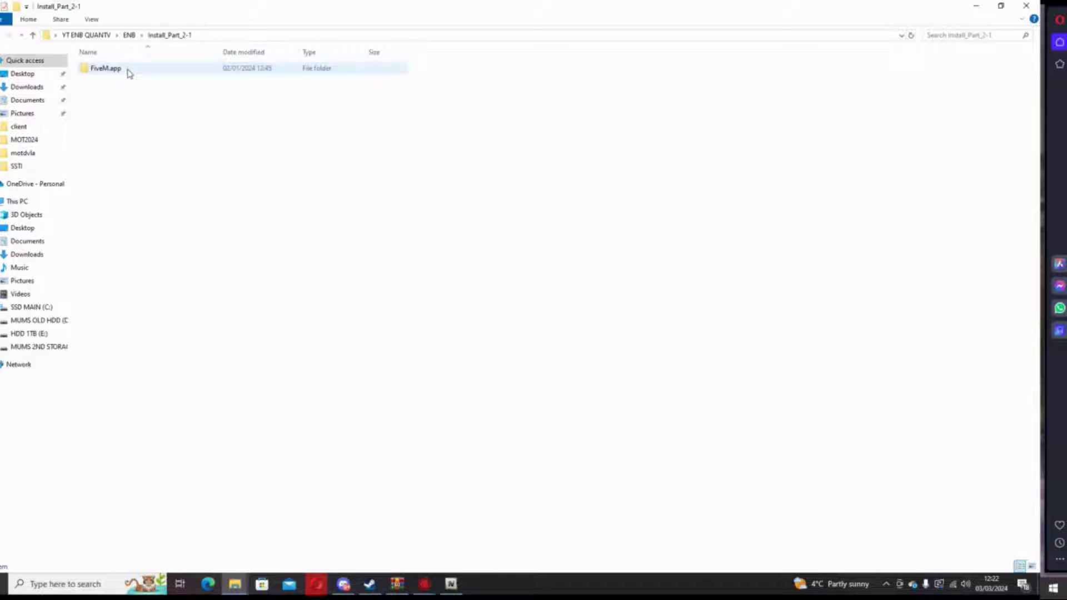
{"action": "double_click", "coordinate": [128, 69]}
{"action": "key", "text": "alt+Left"}
{"action": "key", "text": "alt+Left"}
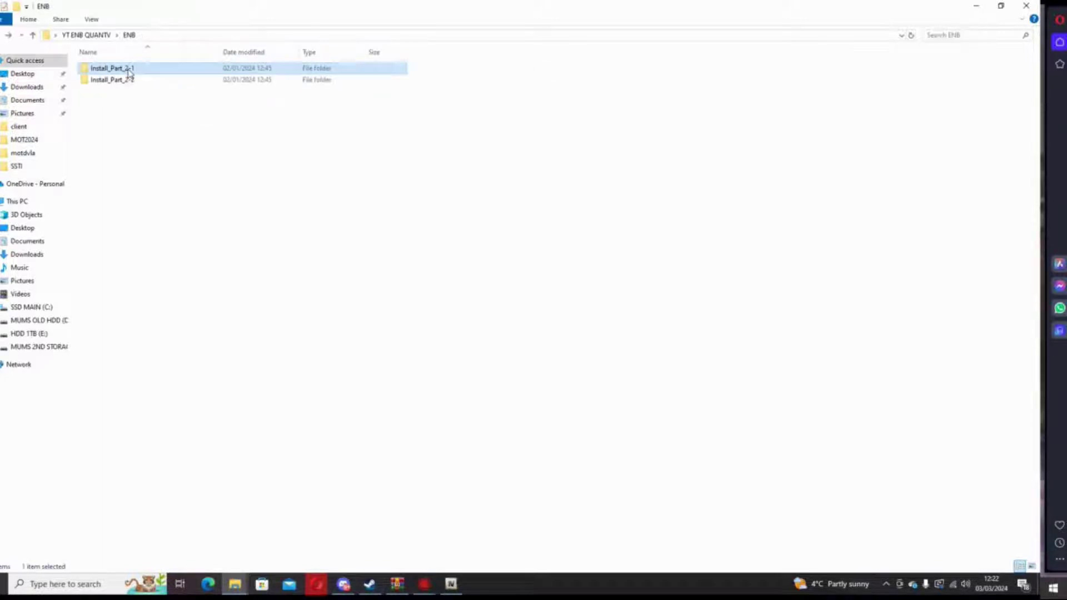
{"action": "key", "text": "alt+Left"}
Step: Open ReShade+ENB, glance at Part_2-2, then open Part_2-1's GTA5_folder of ENB files
{"action": "double_click", "coordinate": [127, 90]}
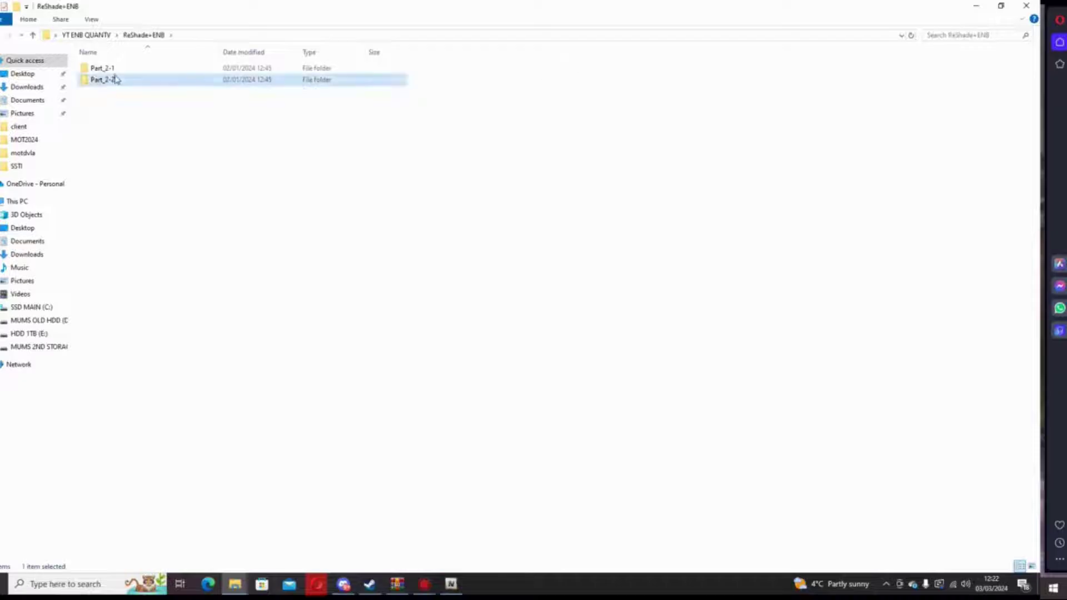
{"action": "double_click", "coordinate": [111, 80]}
{"action": "key", "text": "alt+Left"}
{"action": "double_click", "coordinate": [125, 68]}
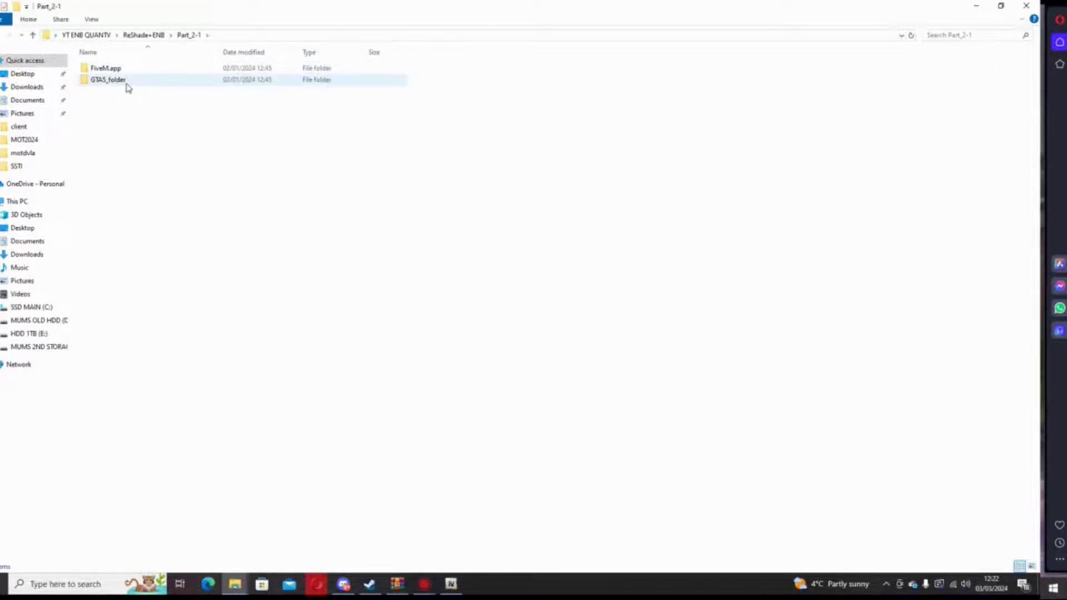
{"action": "double_click", "coordinate": [125, 79]}
{"action": "left_click_drag", "start_coordinate": [243, 215], "coordinate": [115, 132]}
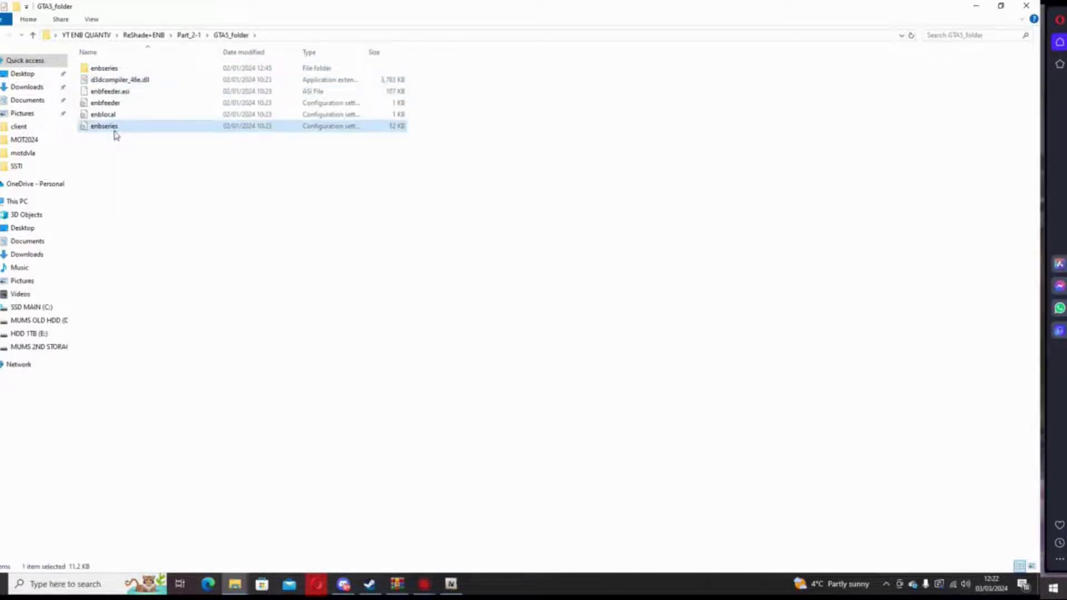
{"action": "left_click", "coordinate": [140, 177]}
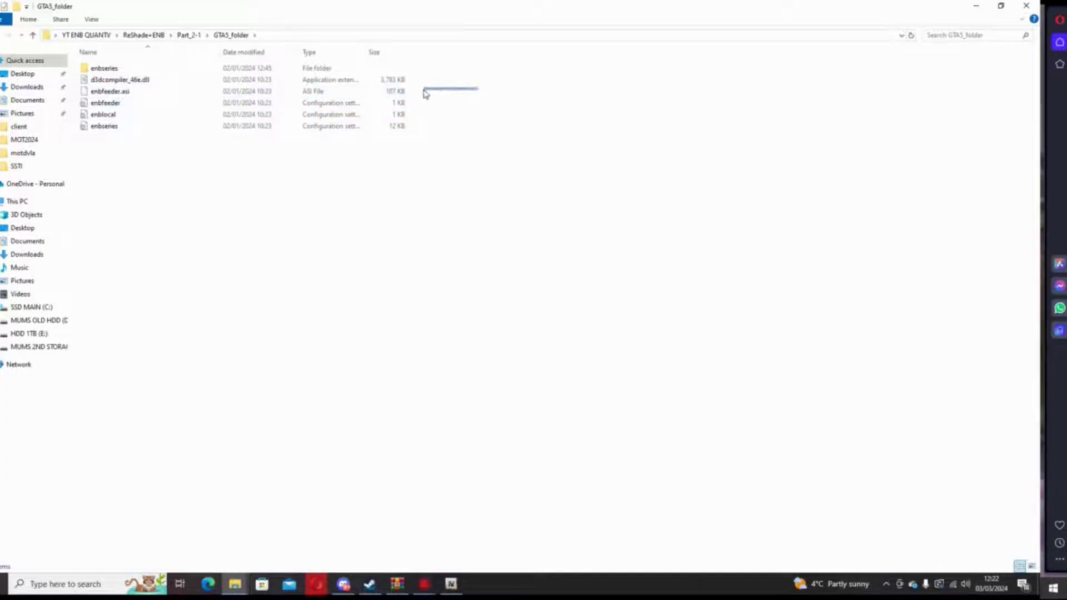
Step: Check d3dcompiler_46e.dll's size and inspect the enbseries folder, then return to Part_2-1
{"action": "left_click", "coordinate": [243, 81]}
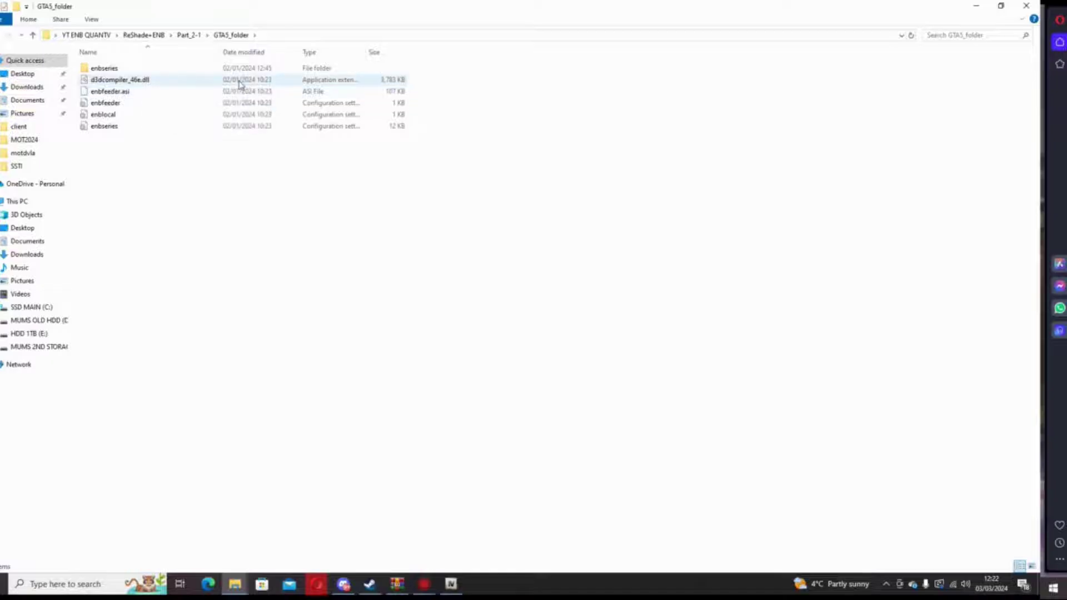
{"action": "left_click", "coordinate": [377, 82]}
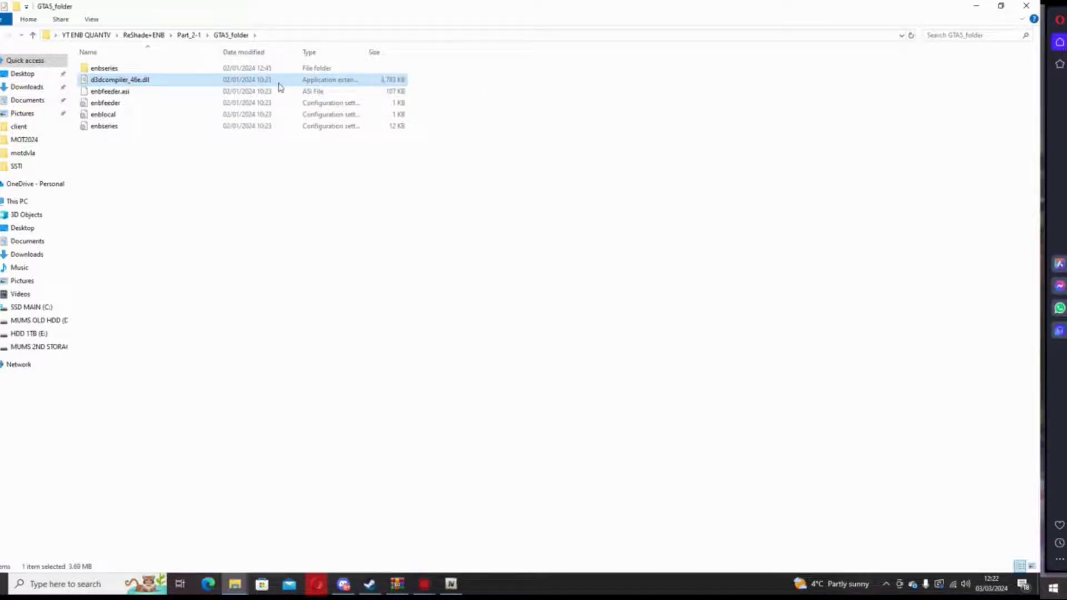
{"action": "double_click", "coordinate": [165, 71]}
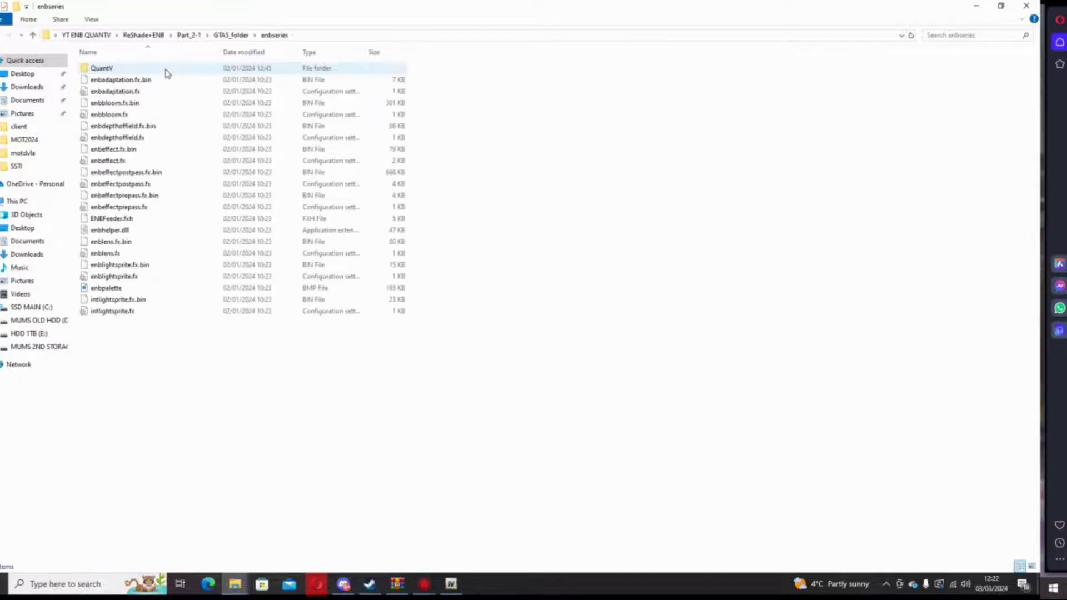
{"action": "left_click_drag", "start_coordinate": [575, 479], "coordinate": [620, 221]}
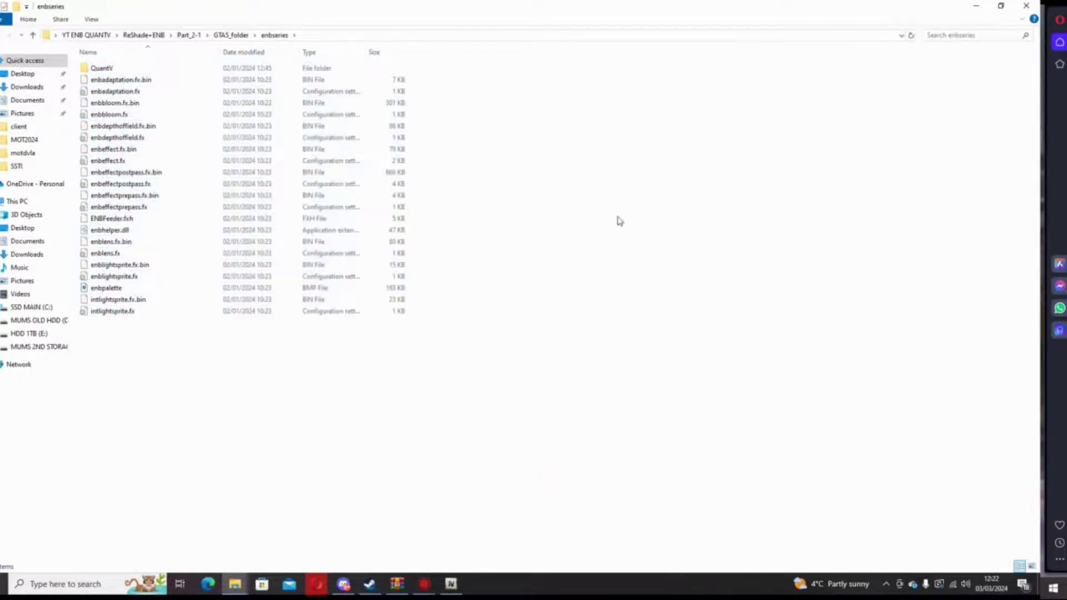
{"action": "key", "text": "alt+Up"}
{"action": "key", "text": "alt+Up"}
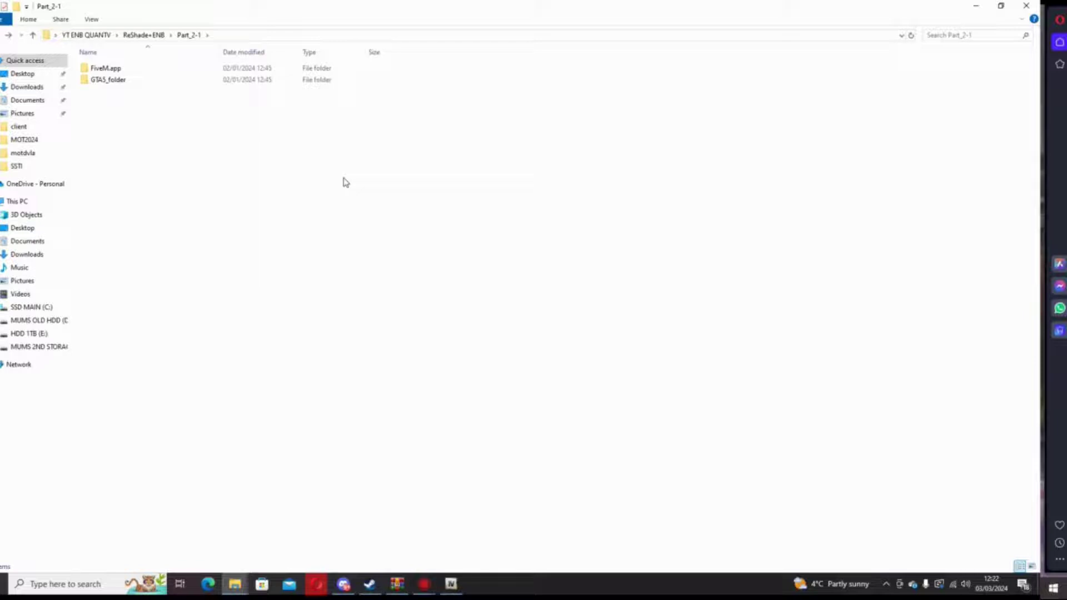
Step: Go back to YT ENB QUANTV and glance inside the ENB folder
{"action": "key", "text": "alt+Up"}
{"action": "key", "text": "alt+Up"}
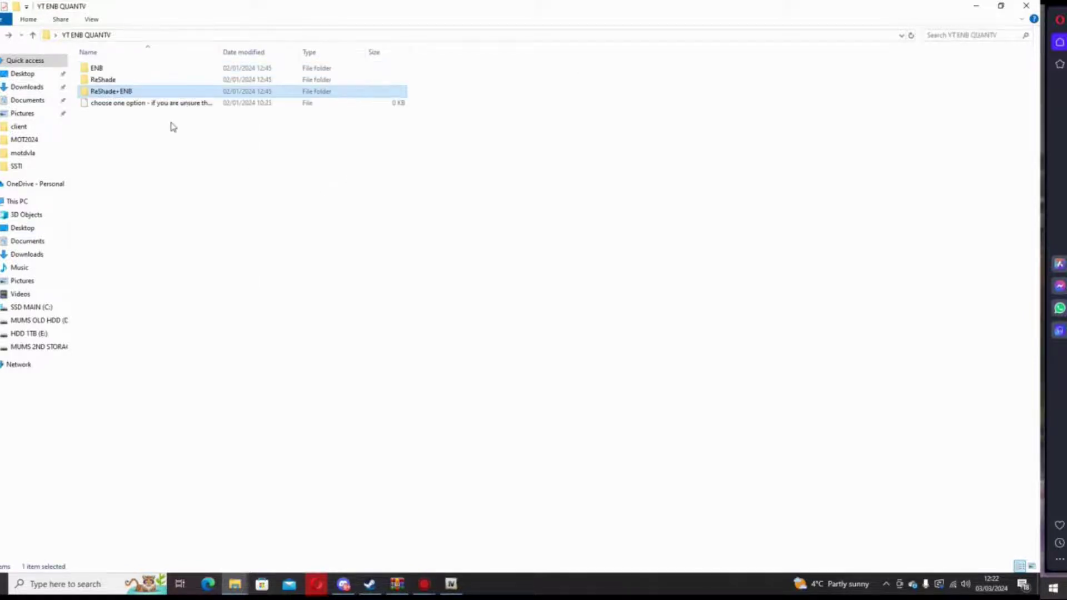
{"action": "double_click", "coordinate": [139, 68]}
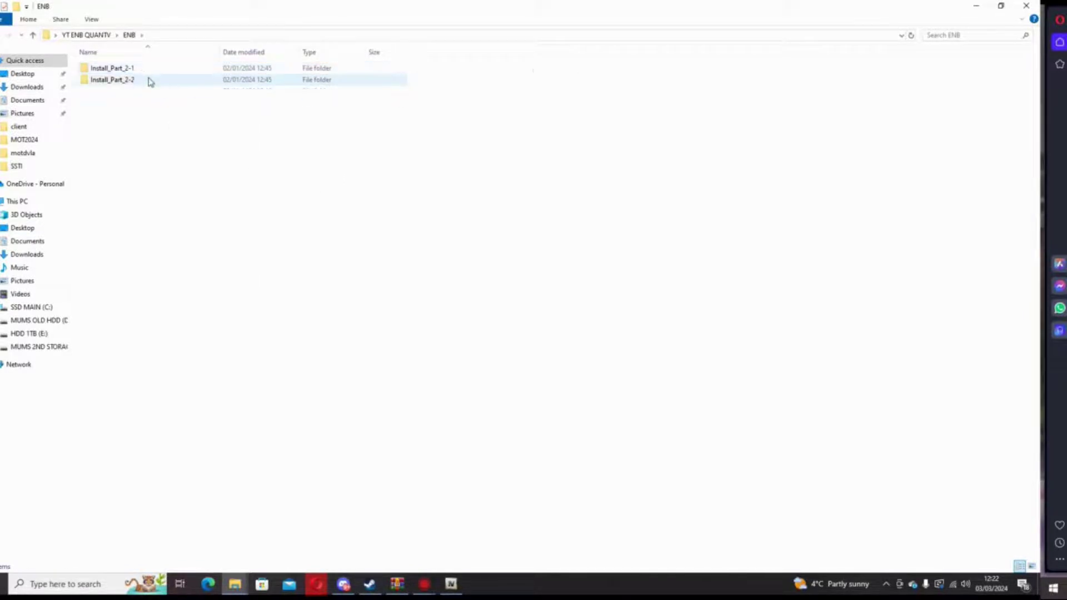
{"action": "key", "text": "alt+Up"}
Step: Open ReShade+ENB, glance at Part_2-2, then open Part_2-1's GTA5_folder
{"action": "double_click", "coordinate": [153, 92]}
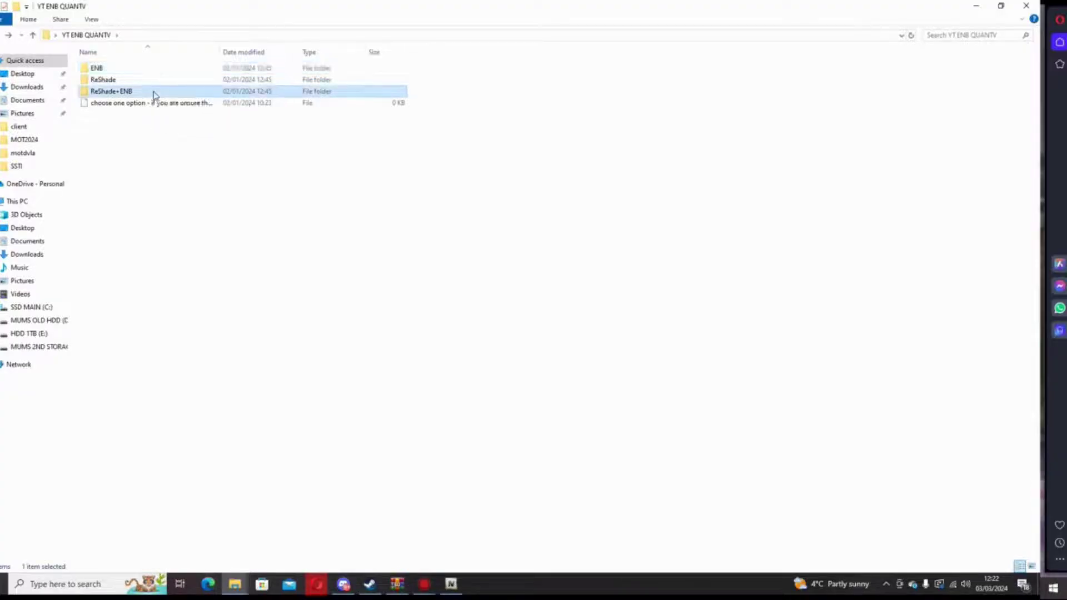
{"action": "double_click", "coordinate": [125, 80]}
{"action": "key", "text": "alt+Up"}
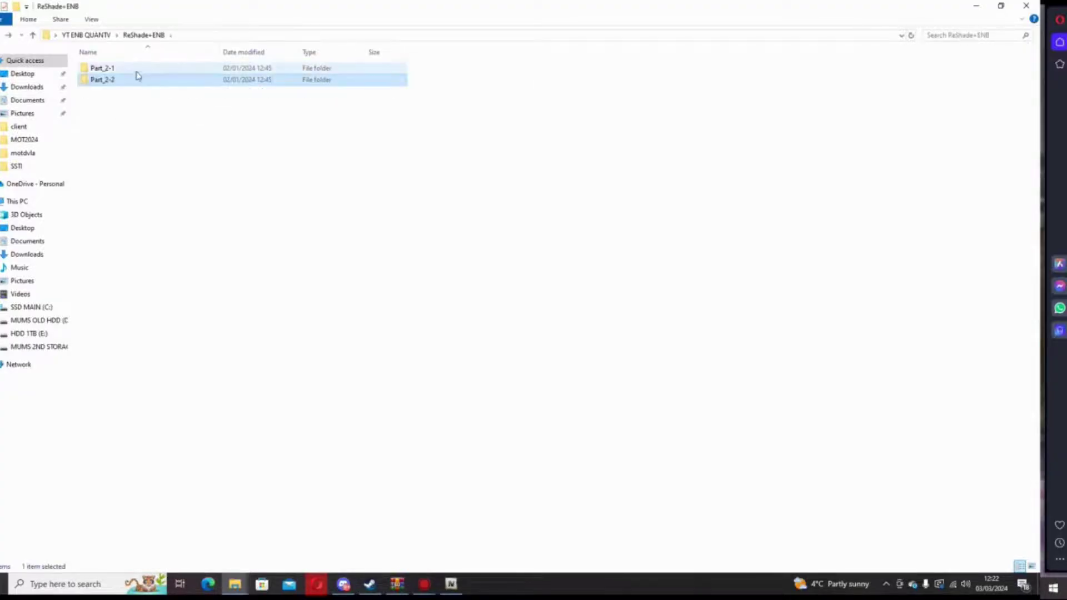
{"action": "double_click", "coordinate": [132, 68]}
{"action": "double_click", "coordinate": [124, 80]}
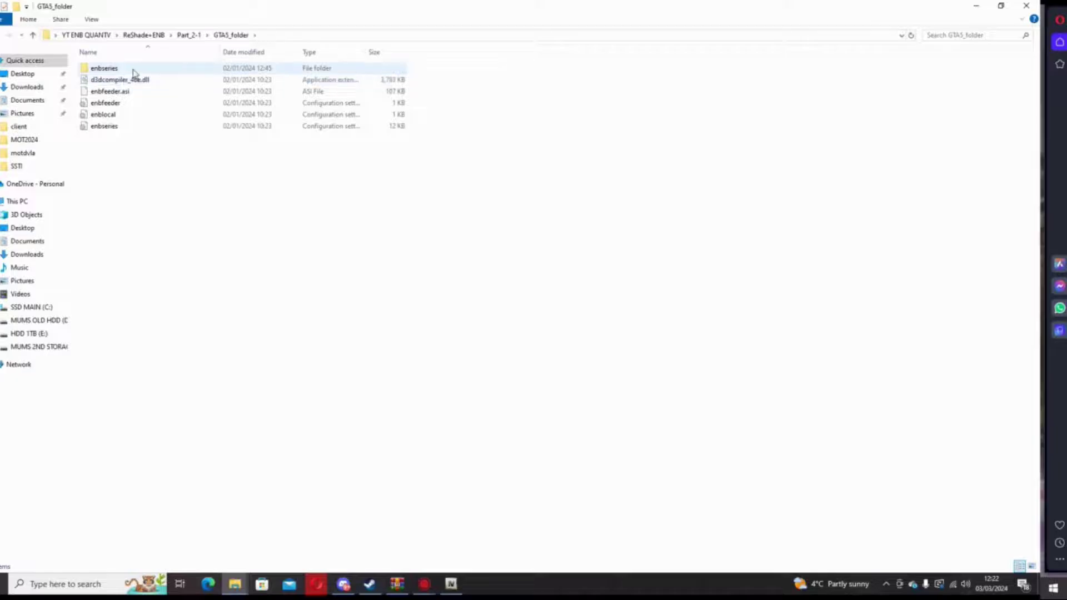